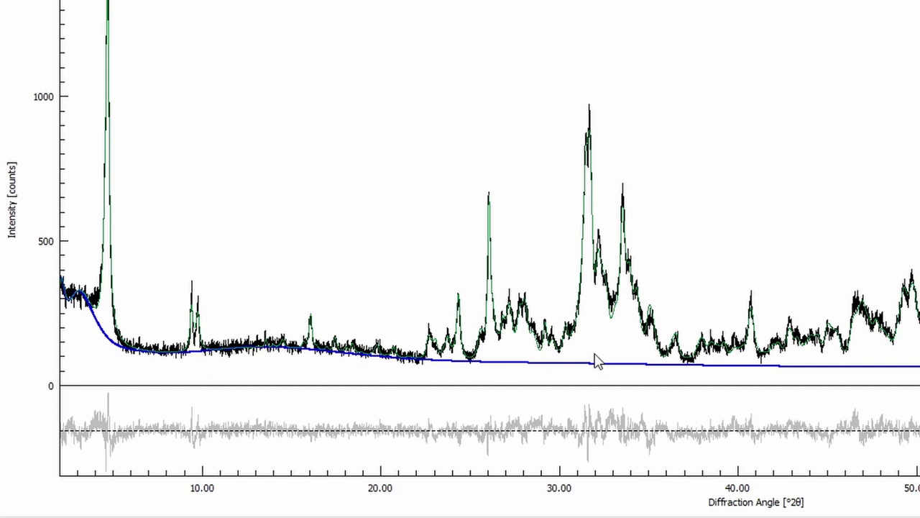
Uncomment the RU=10 line in the control file 190109-07.sav and run the refinement
{"action": "left_click_drag", "start_coordinate": [233, 207], "coordinate": [63, 390]}
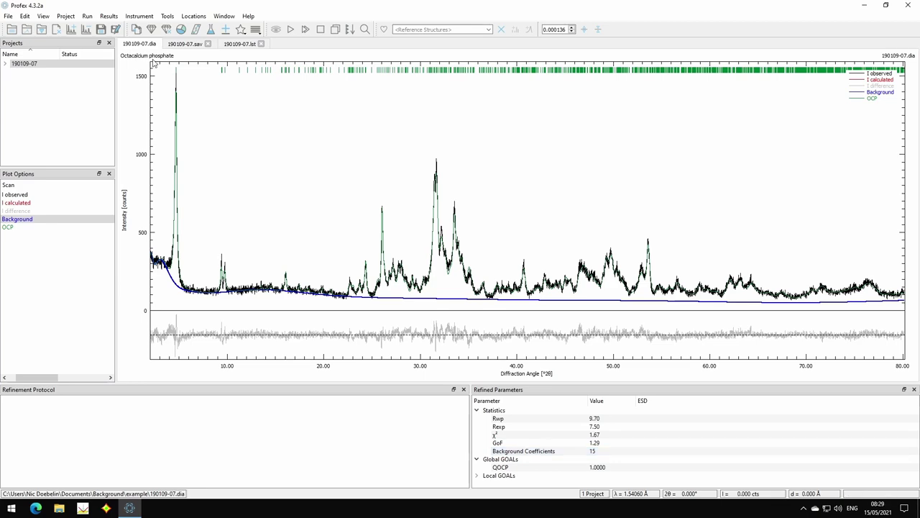
{"action": "left_click", "coordinate": [176, 44]}
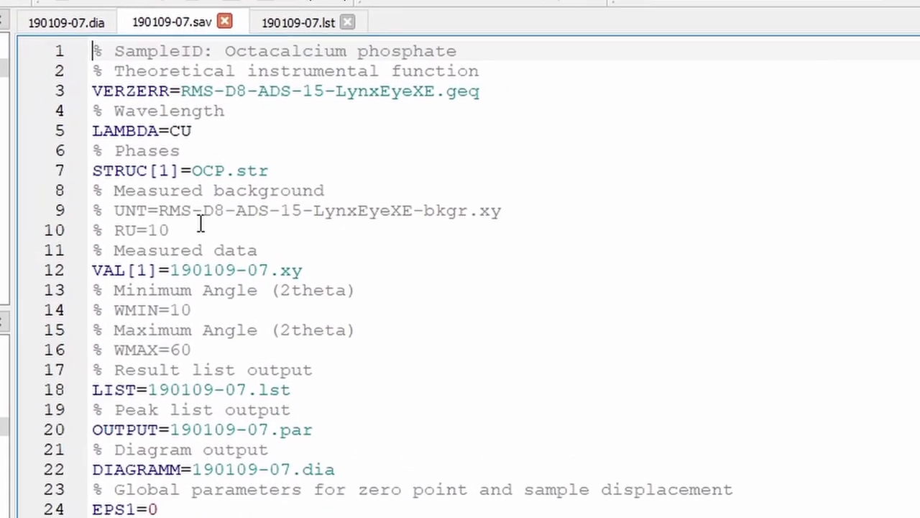
{"action": "left_click", "coordinate": [189, 240]}
{"action": "left_click", "coordinate": [111, 242]}
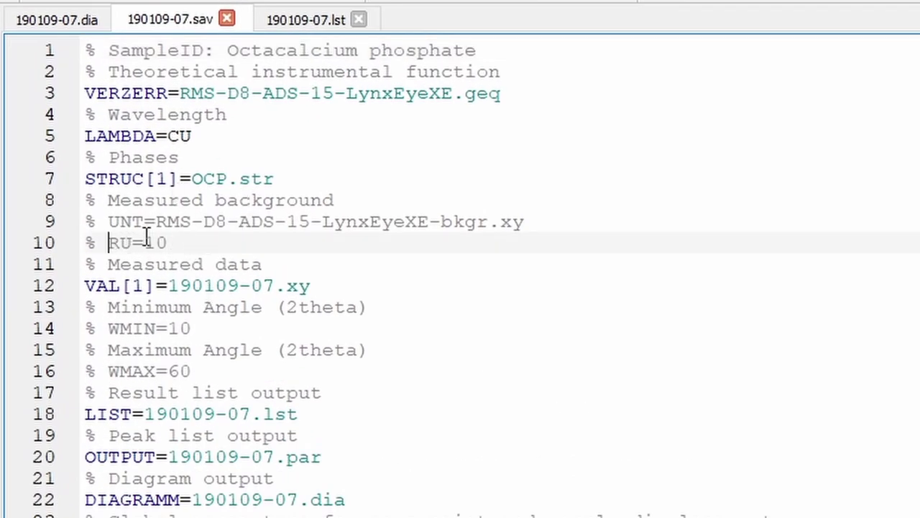
{"action": "key", "text": "BackSpace"}
{"action": "key", "text": "BackSpace"}
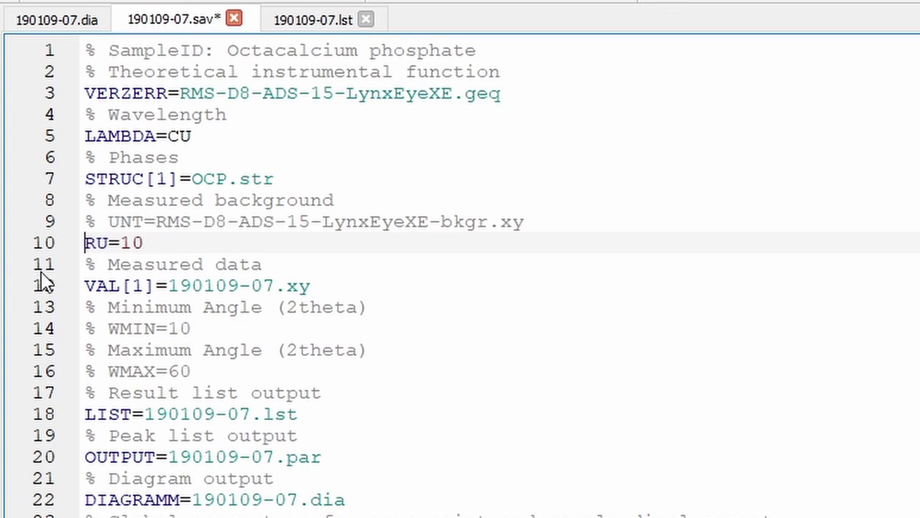
{"action": "double_click", "coordinate": [96, 243]}
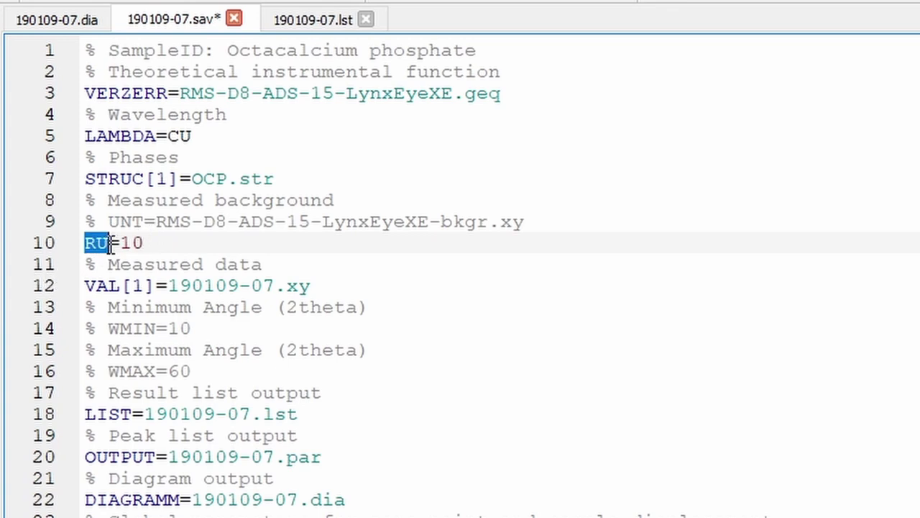
{"action": "left_click_drag", "start_coordinate": [120, 243], "coordinate": [149, 243]}
{"action": "left_click", "coordinate": [154, 243]}
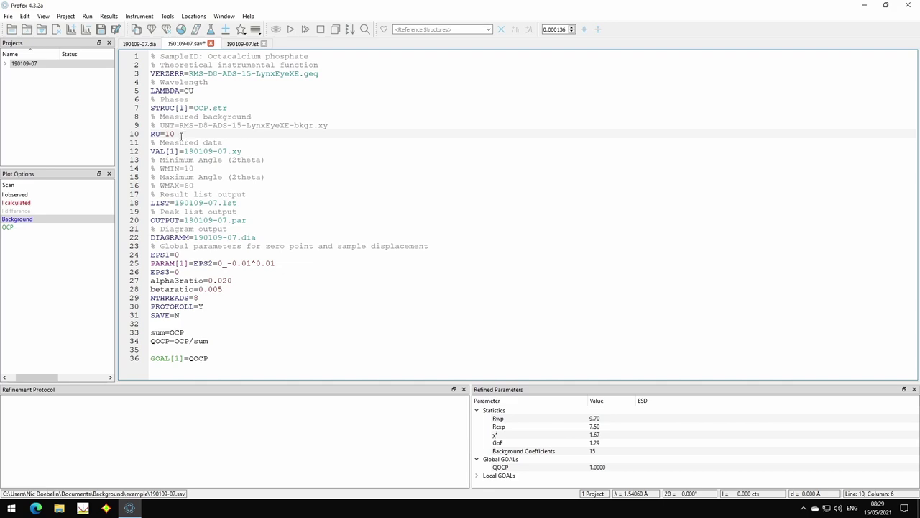
{"action": "left_click", "coordinate": [290, 28]}
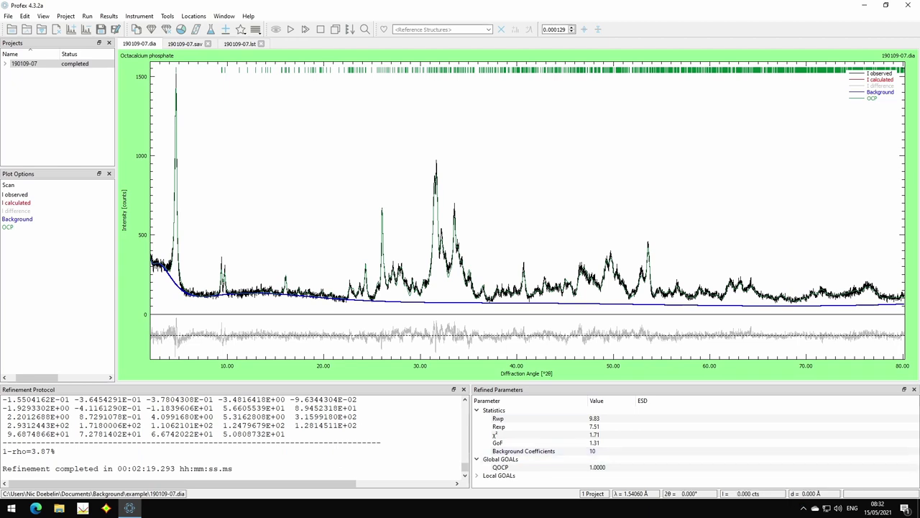
Set RU to 6 in the control file and run the refinement again
{"action": "left_click_drag", "start_coordinate": [268, 185], "coordinate": [149, 321]}
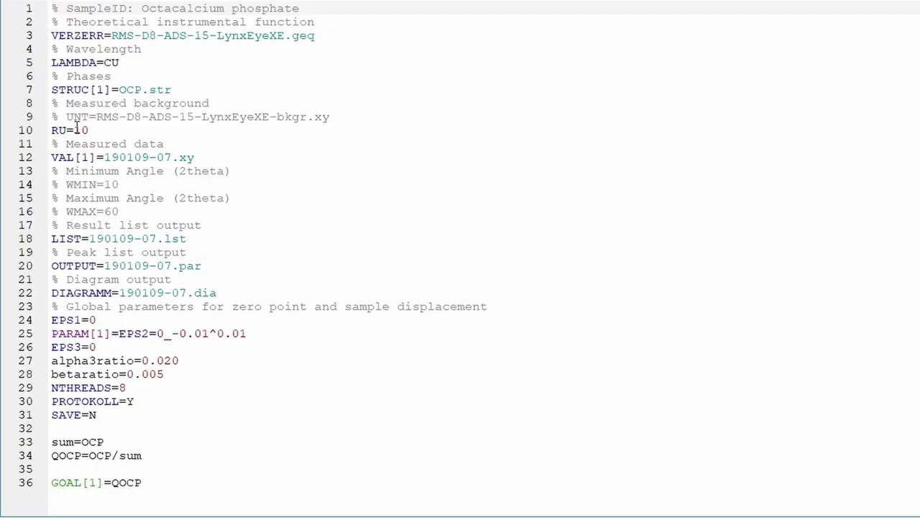
{"action": "double_click", "coordinate": [76, 132]}
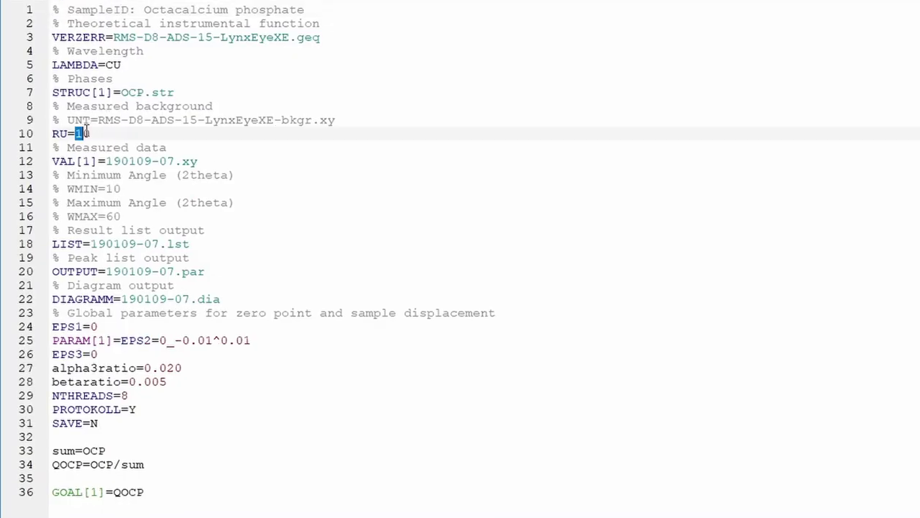
{"action": "type", "text": "6"}
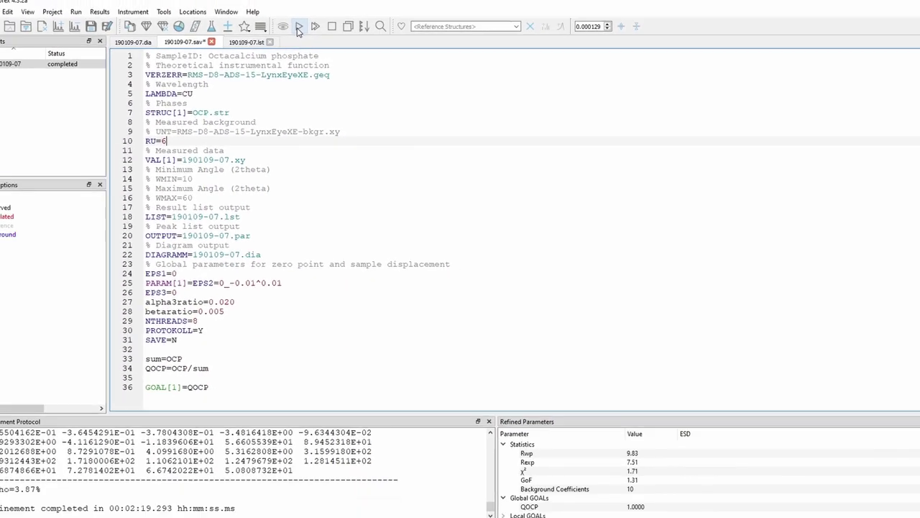
{"action": "left_click", "coordinate": [299, 27]}
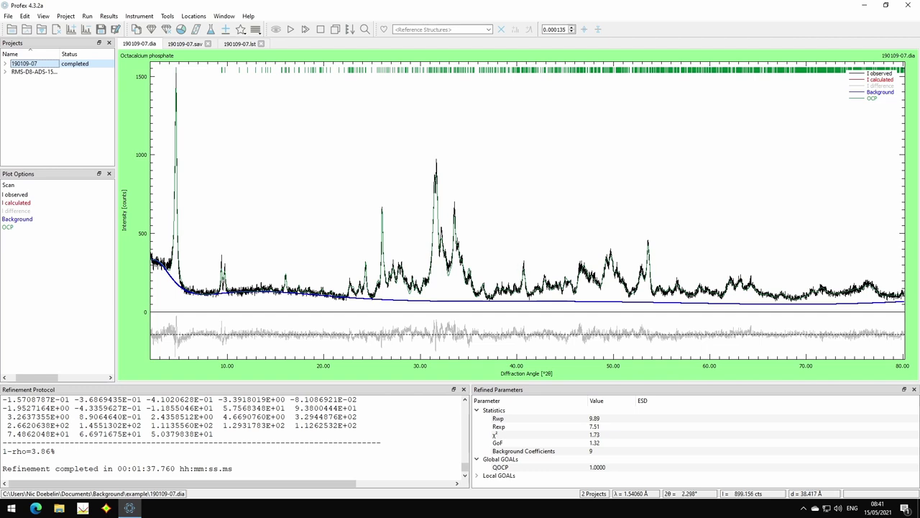
Export the scan of the RMS-D8-ADS-15-LynxEyeXE-bkgr project in Ascii Free format as myBackground.xy
{"action": "left_click", "coordinate": [39, 72]}
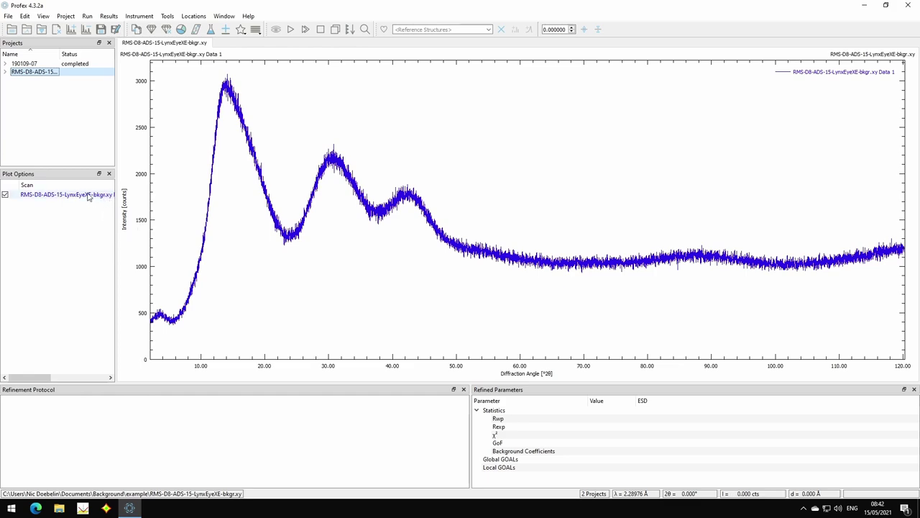
{"action": "right_click", "coordinate": [52, 197]}
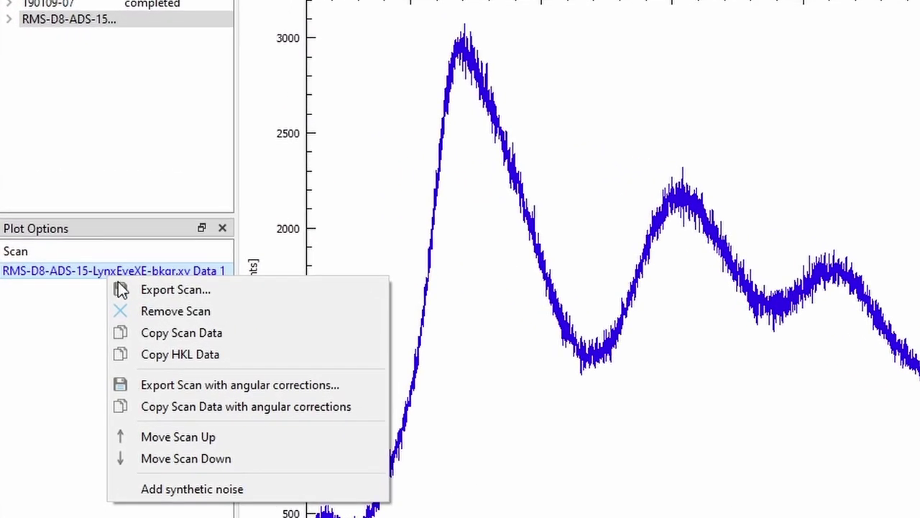
{"action": "left_click", "coordinate": [119, 285]}
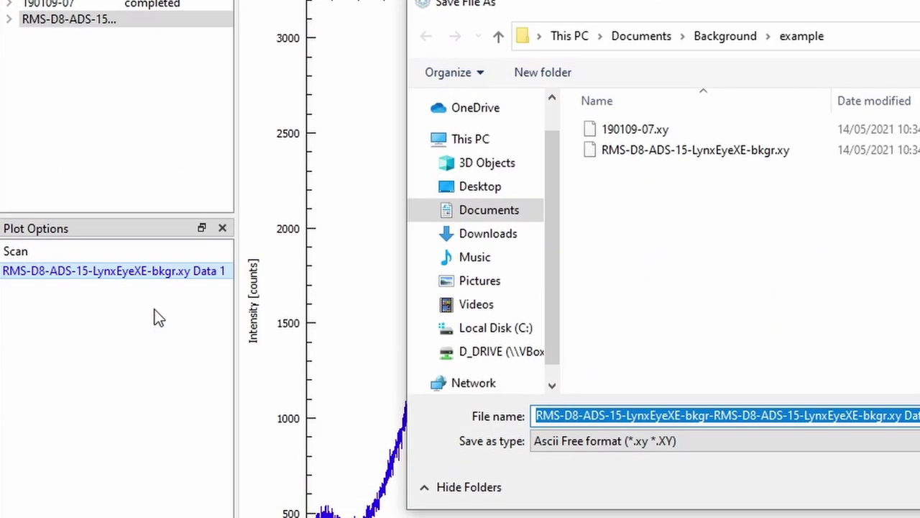
{"action": "left_click", "coordinate": [601, 439]}
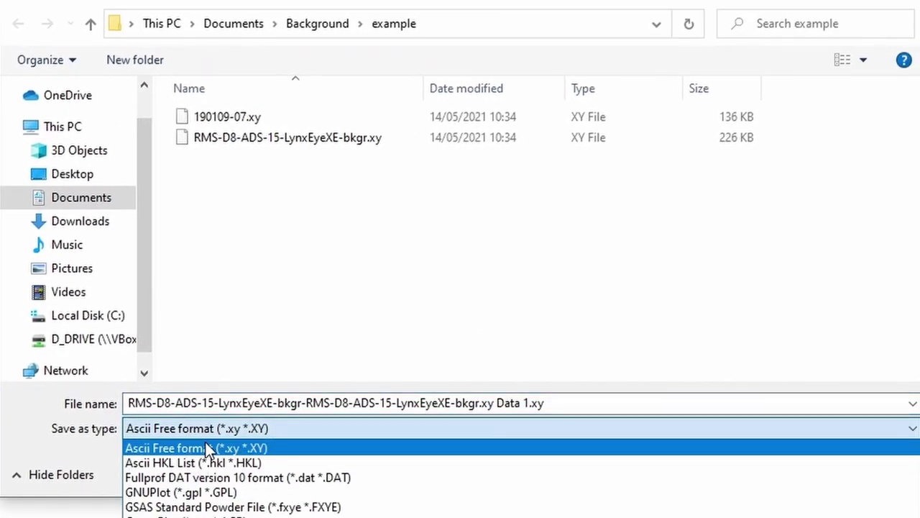
{"action": "left_click", "coordinate": [210, 448]}
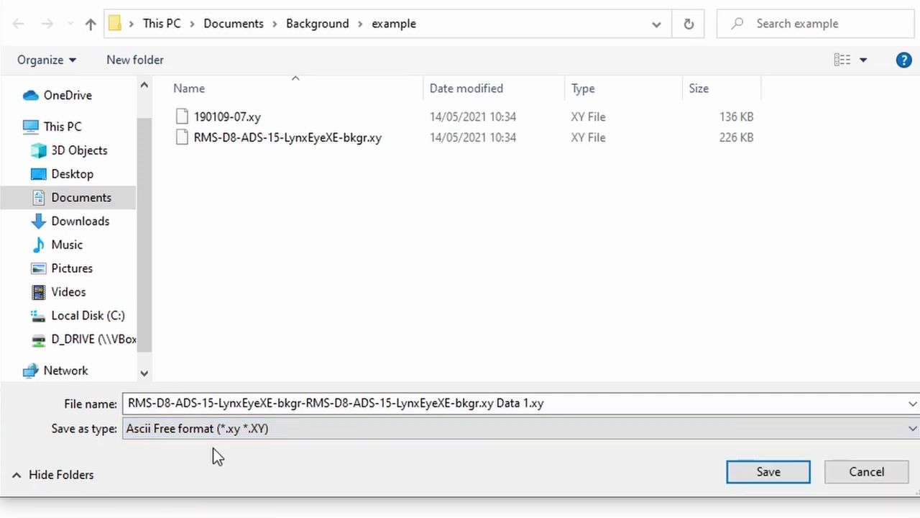
{"action": "left_click", "coordinate": [528, 404]}
{"action": "left_click", "coordinate": [524, 403]}
{"action": "key", "text": "Right"}
{"action": "key", "text": "shift+Home"}
{"action": "type", "text": "myB"}
{"action": "type", "text": "ackground"}
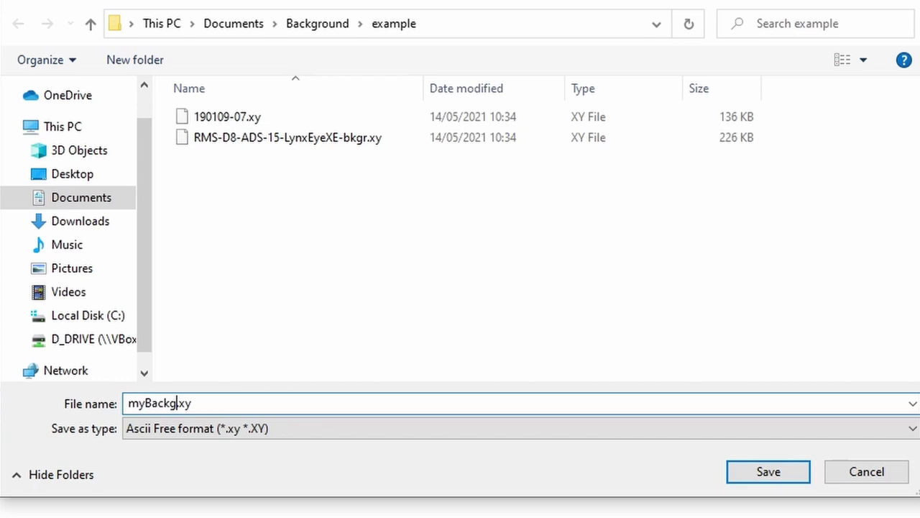
{"action": "key", "text": "Return"}
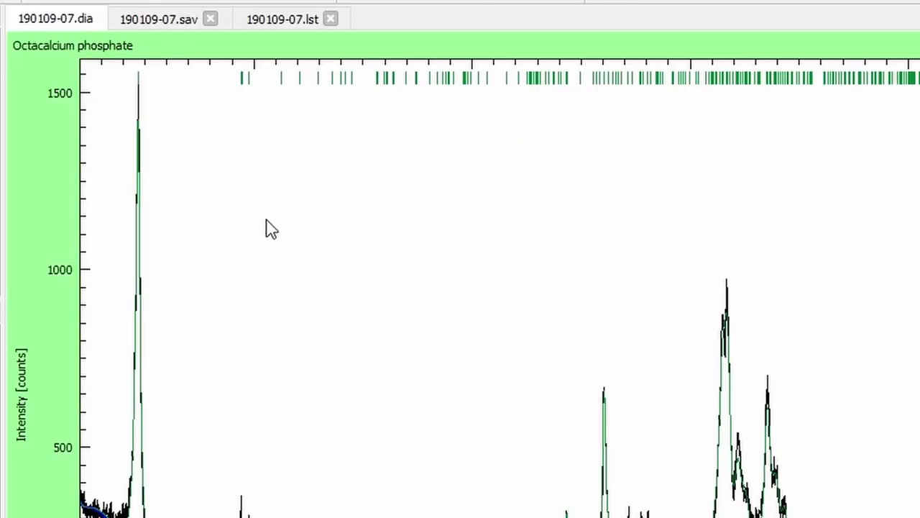
Uncomment the measured background UNT line in the control file 190109-07.sav
{"action": "left_click", "coordinate": [144, 22]}
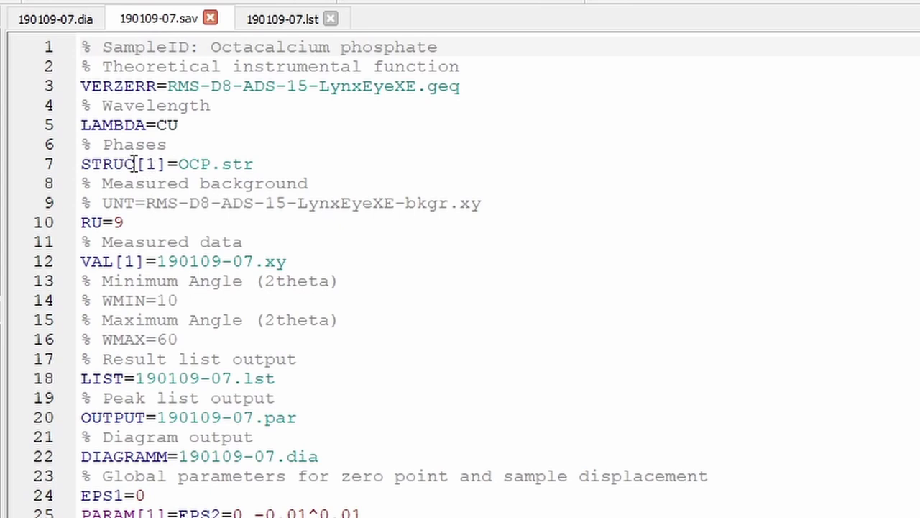
{"action": "left_click", "coordinate": [106, 205]}
{"action": "key", "text": "BackSpace"}
{"action": "key", "text": "BackSpace"}
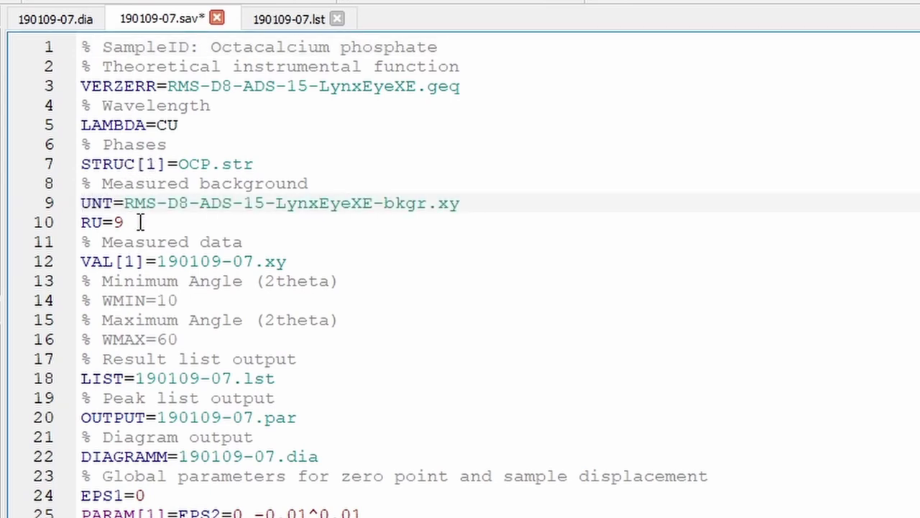
Change the UNT background file name to myBackground.xy and run the refinement
{"action": "key", "text": "Right"}
{"action": "key", "text": "Right"}
{"action": "key", "text": "Right"}
{"action": "key", "text": "Right"}
{"action": "key", "text": "shift+End"}
{"action": "key", "text": "shift+Left"}
{"action": "key", "text": "shift+Left"}
{"action": "key", "text": "shift+Left"}
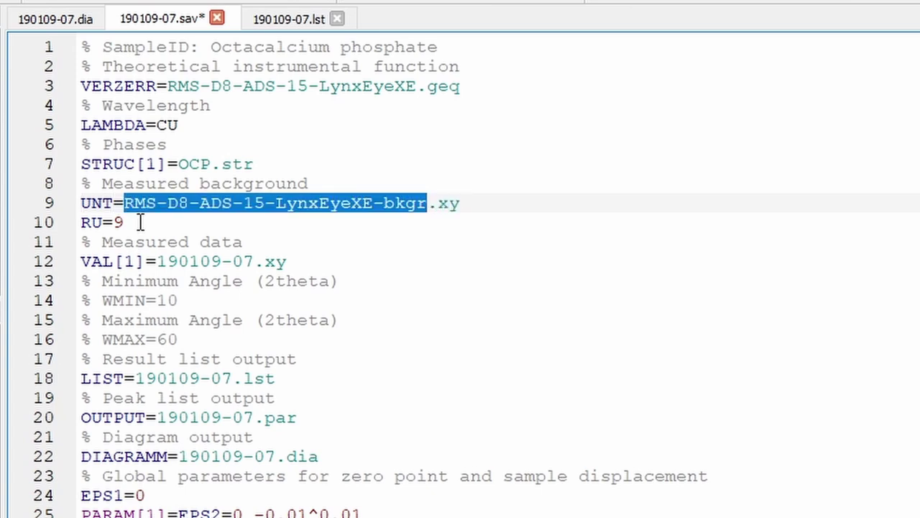
{"action": "type", "text": "myBackground"}
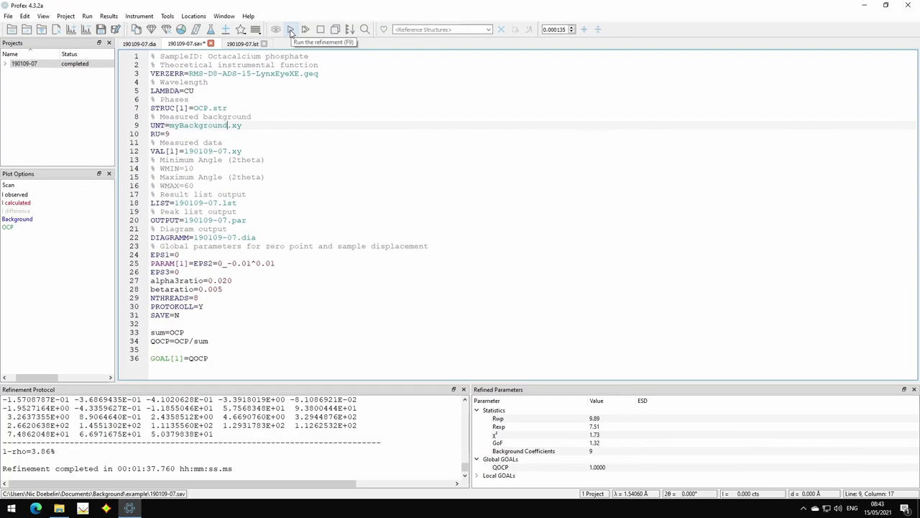
{"action": "left_click", "coordinate": [291, 30]}
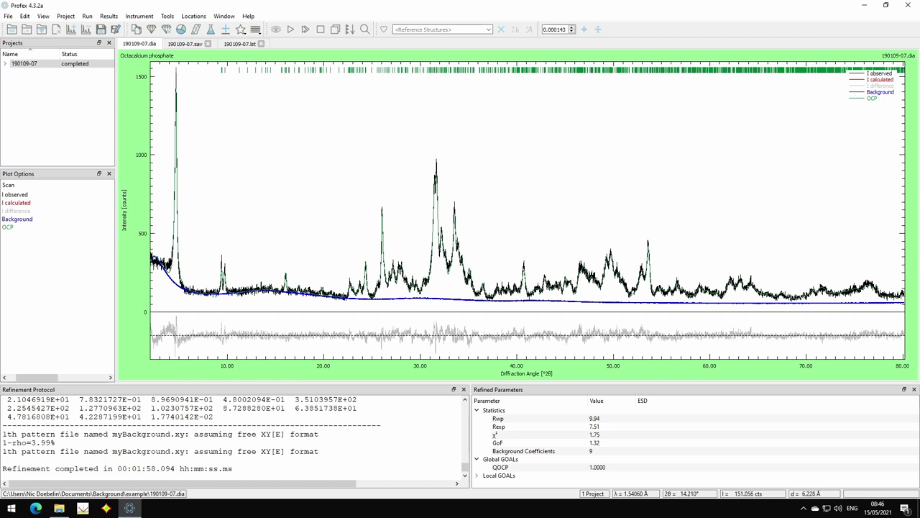
Examine the fitted background curve in the plot and the RU setting in 190109-07.sav
{"action": "left_click_drag", "start_coordinate": [152, 246], "coordinate": [765, 318]}
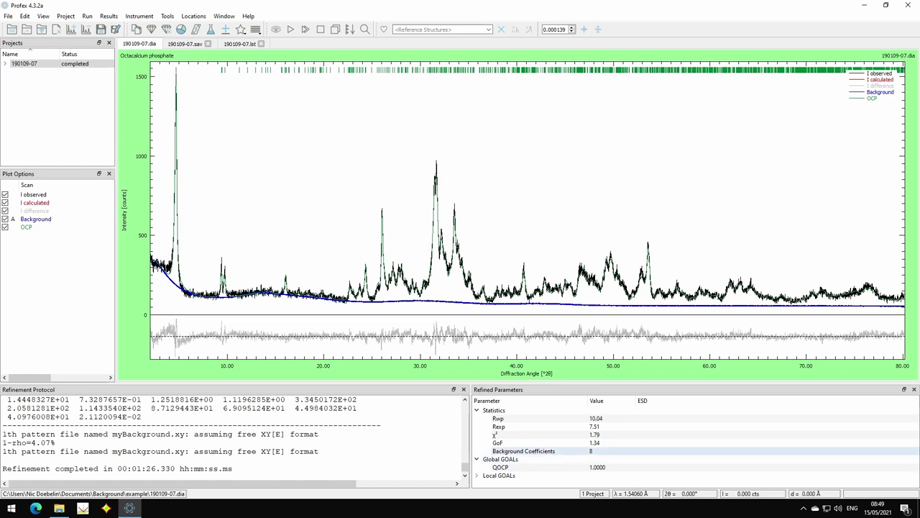
{"action": "left_click", "coordinate": [185, 44]}
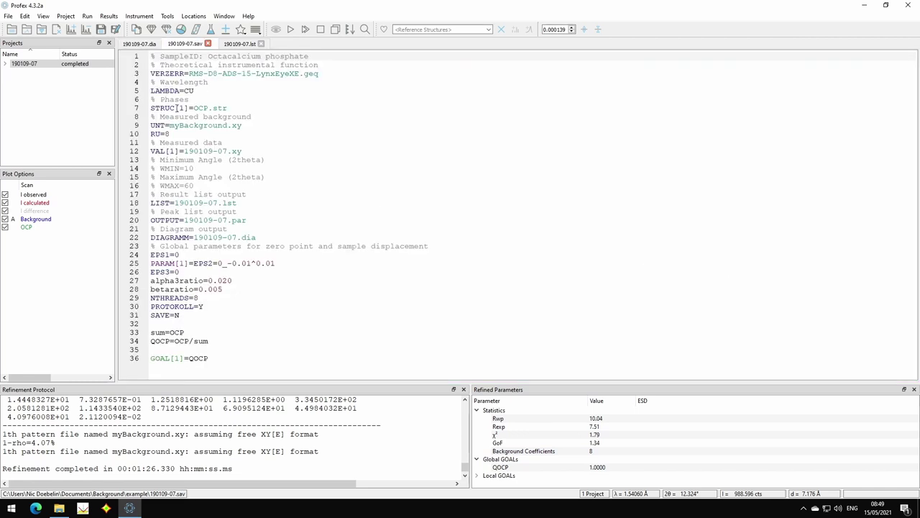
{"action": "left_click", "coordinate": [173, 134]}
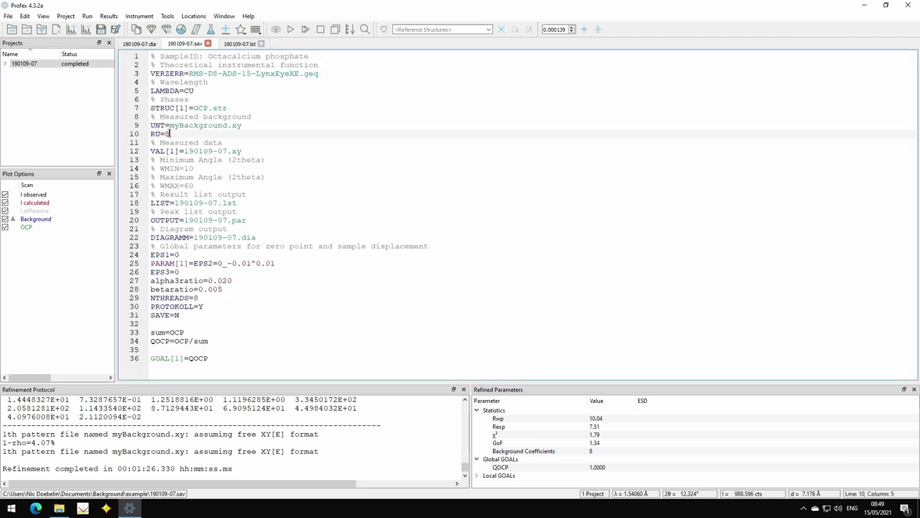
{"action": "left_click", "coordinate": [144, 44]}
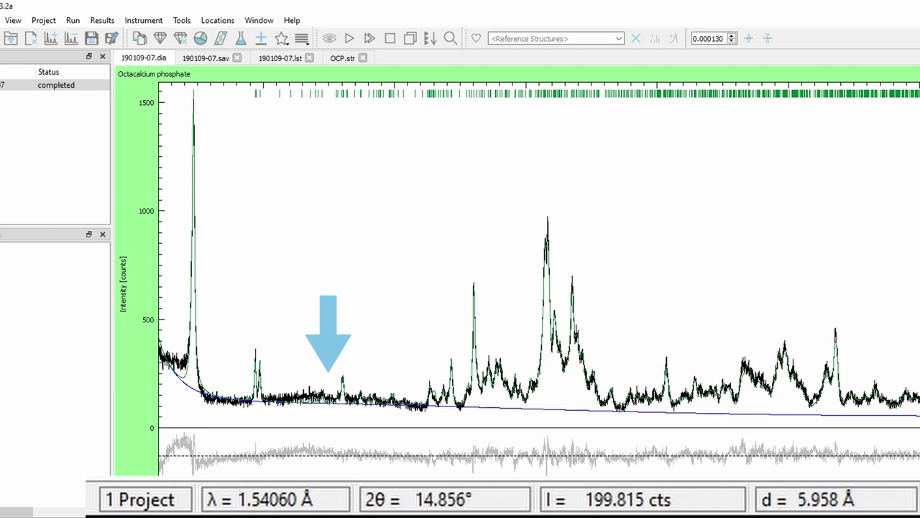
Add an amorphous peak to the project with its center position at 15.00 °2θ
{"action": "left_click", "coordinate": [43, 20]}
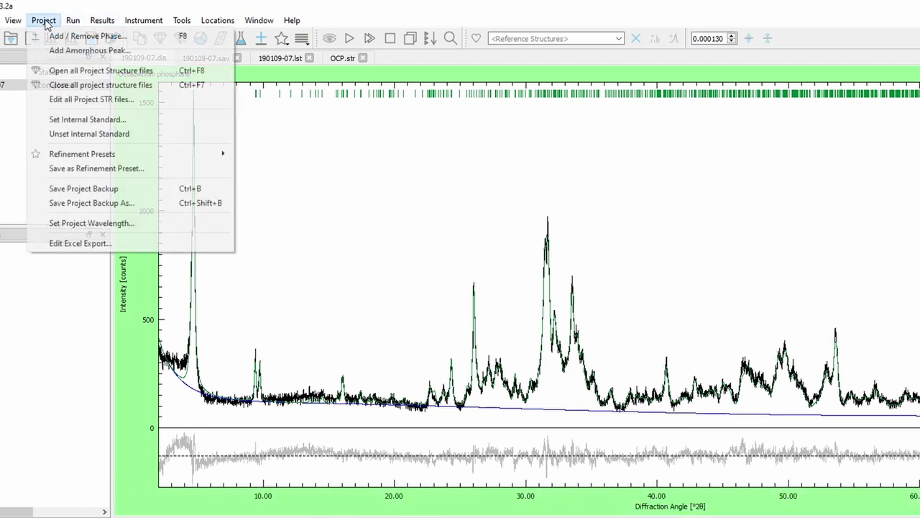
{"action": "left_click", "coordinate": [54, 54]}
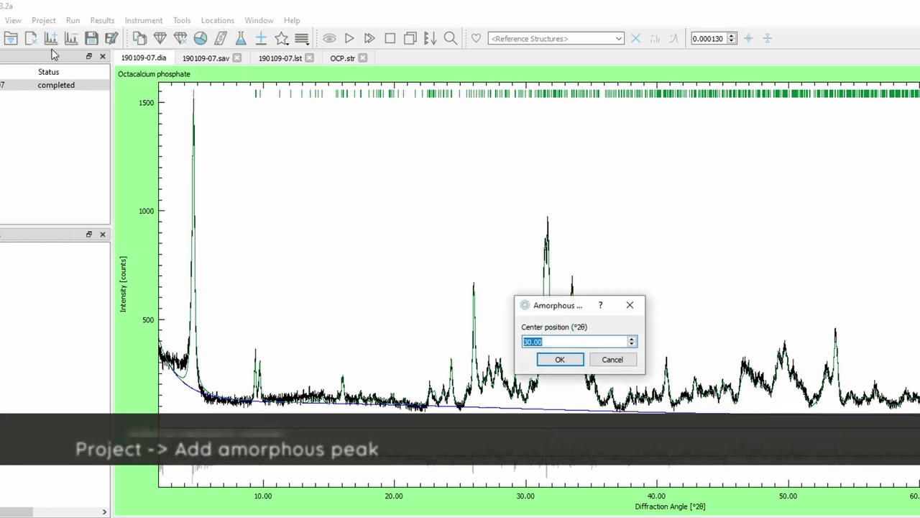
{"action": "scroll", "coordinate": [560, 343], "scroll_direction": "down", "scroll_amount": 13}
{"action": "scroll", "coordinate": [560, 344], "scroll_direction": "down", "scroll_amount": 5}
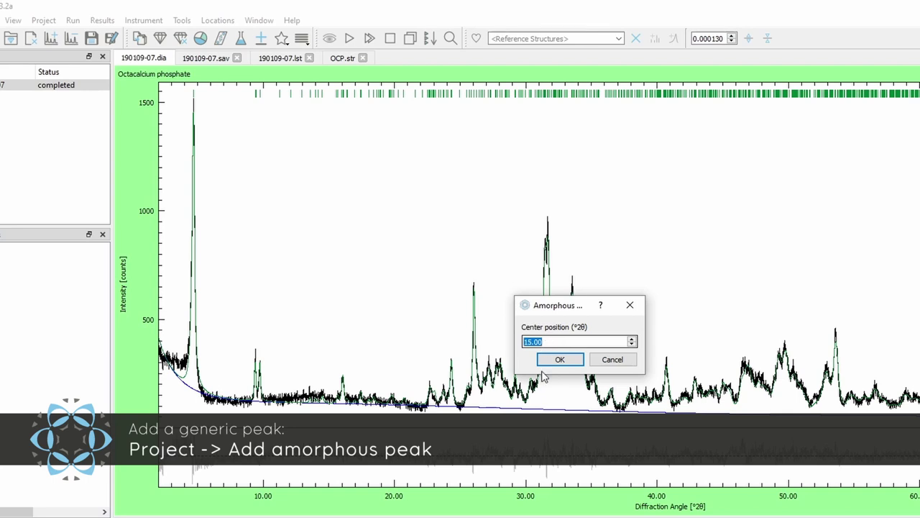
{"action": "left_click", "coordinate": [560, 360]}
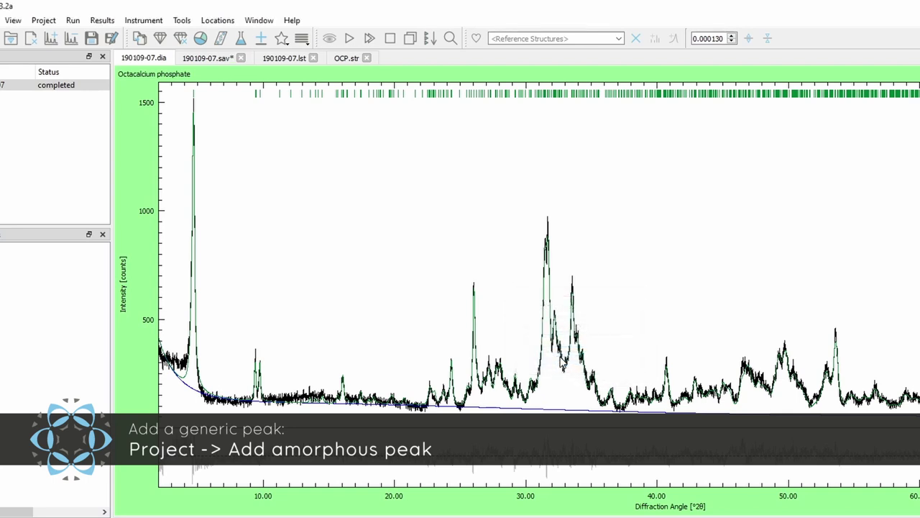
Check the STRUC[2]=amorphous.str entry in 190109-07.sav and open the amorphous.str structure file
{"action": "left_click", "coordinate": [193, 61]}
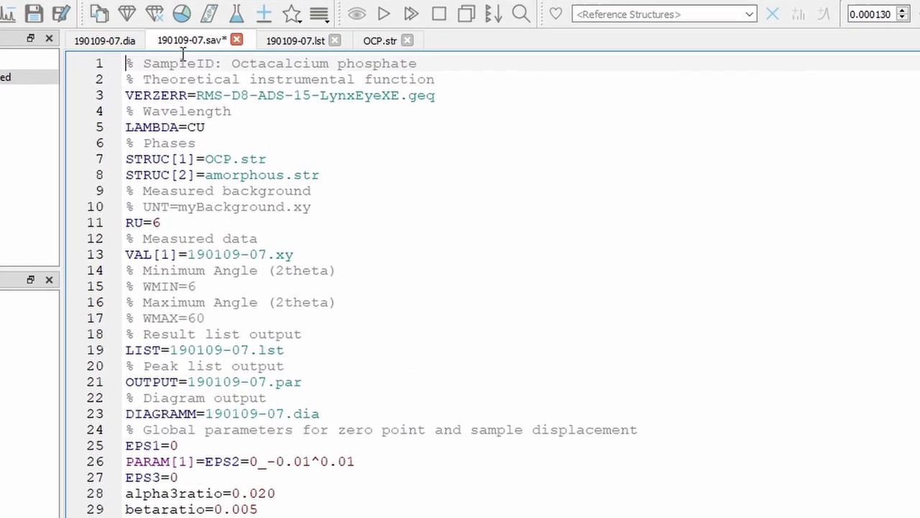
{"action": "left_click_drag", "start_coordinate": [126, 174], "coordinate": [340, 172]}
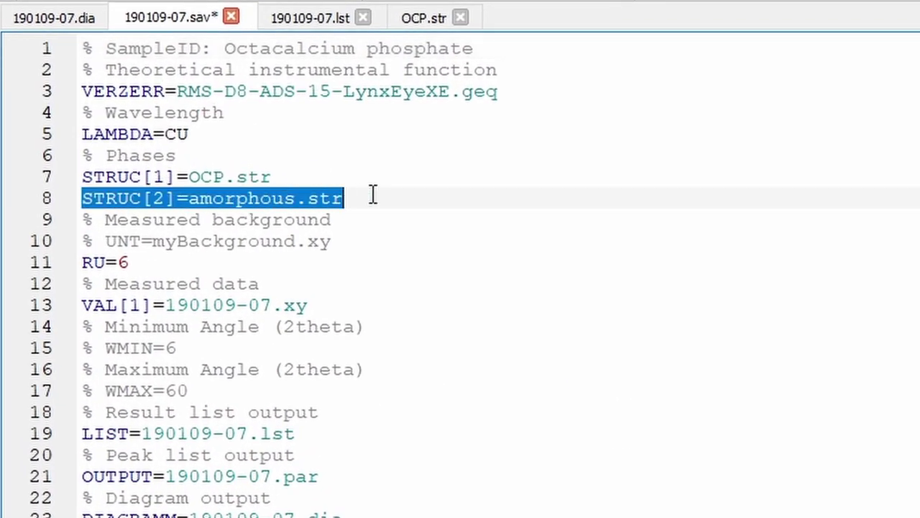
{"action": "left_click", "coordinate": [377, 195]}
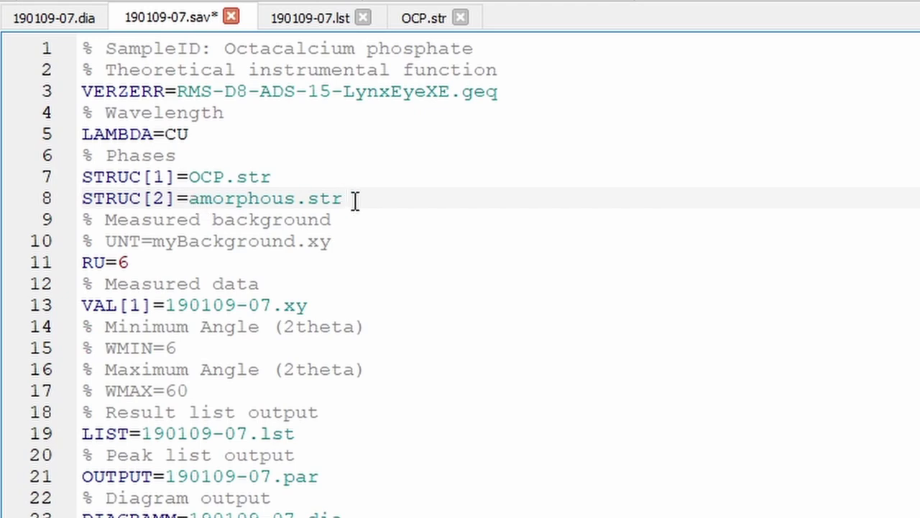
{"action": "left_click", "coordinate": [92, 1]}
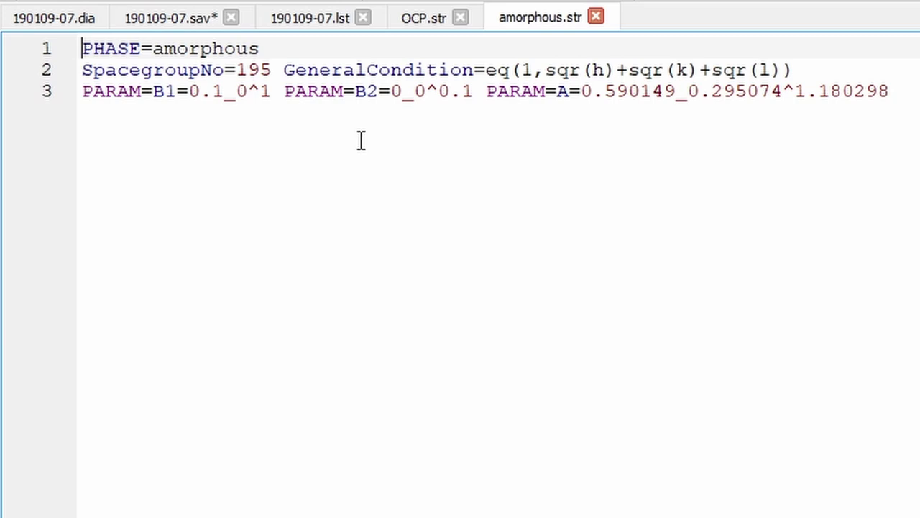
Compare the OCP.str structure file with amorphous.str and examine the A, B1 and B2 parameters of the amorphous phase
{"action": "left_click", "coordinate": [411, 21]}
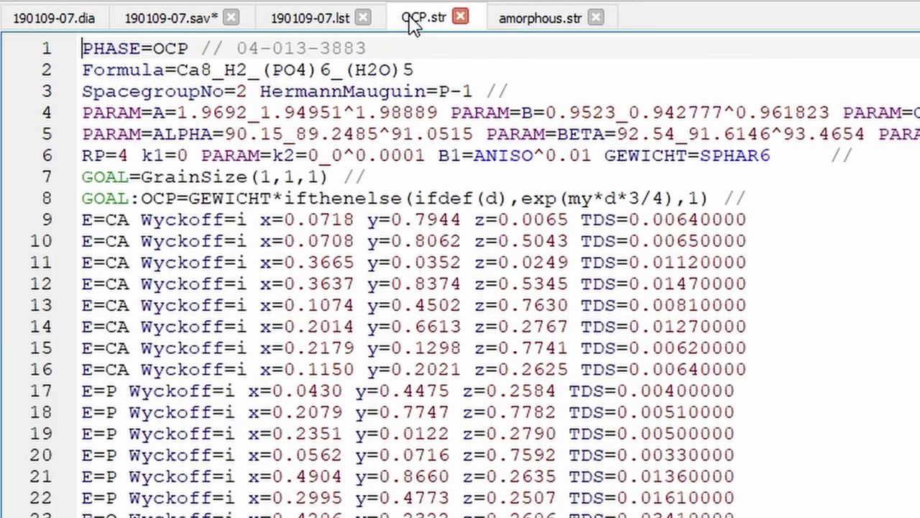
{"action": "left_click", "coordinate": [541, 22]}
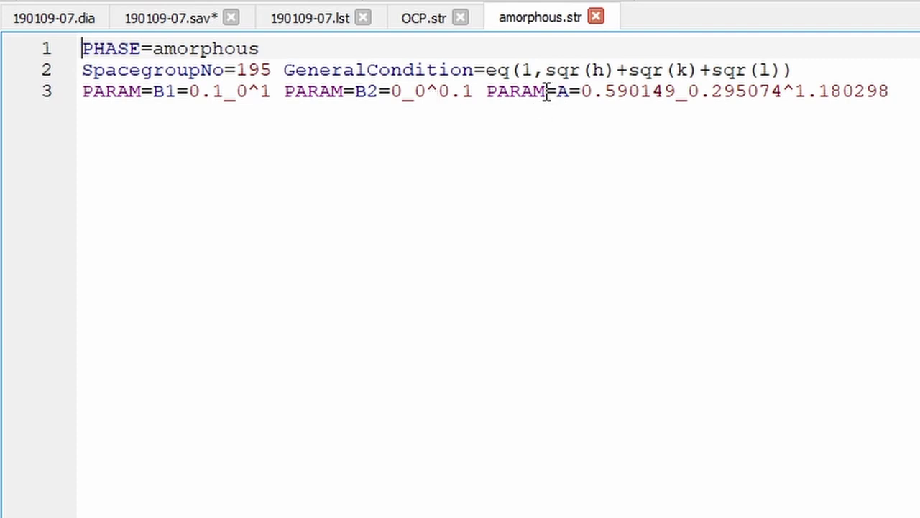
{"action": "left_click_drag", "start_coordinate": [584, 91], "coordinate": [676, 91]}
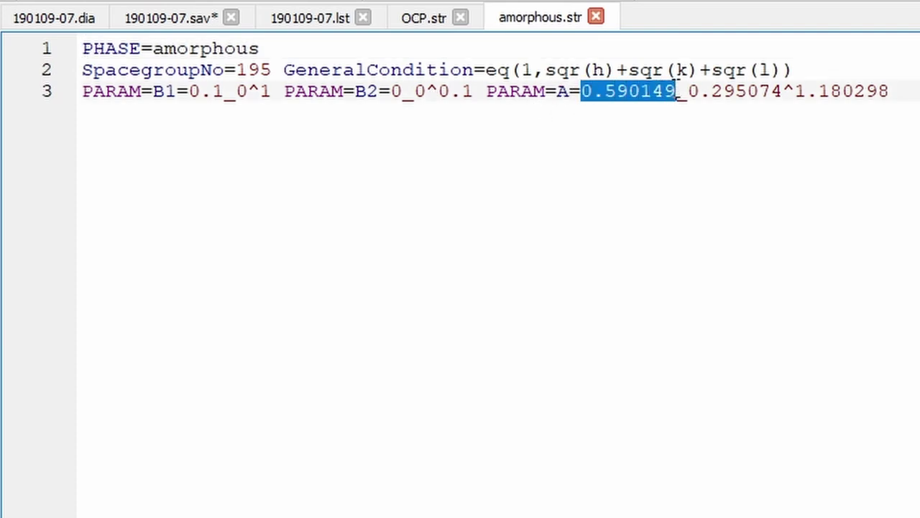
{"action": "left_click", "coordinate": [620, 92]}
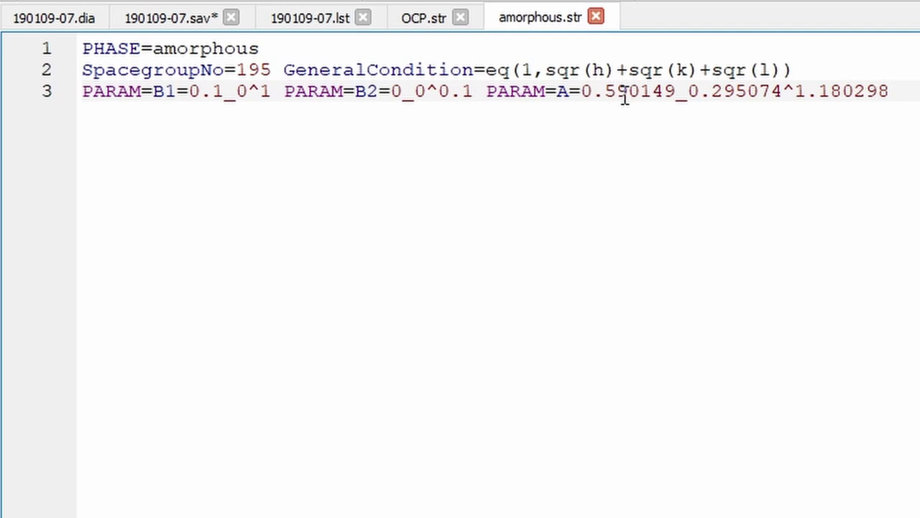
{"action": "left_click", "coordinate": [605, 92]}
{"action": "left_click", "coordinate": [368, 94]}
Fix B1 at 0.0 in amorphous.str by removing its PARAM keyword and limits, and run the refinement
{"action": "double_click", "coordinate": [115, 92]}
{"action": "key", "text": "Delete"}
{"action": "key", "text": "Delete"}
{"action": "double_click", "coordinate": [144, 92]}
{"action": "left_click", "coordinate": [196, 92], "text": "shift"}
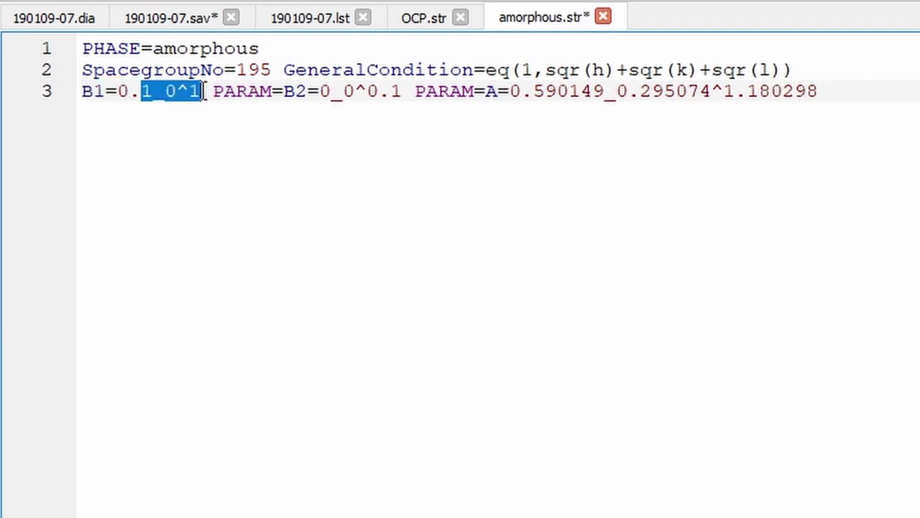
{"action": "type", "text": "0"}
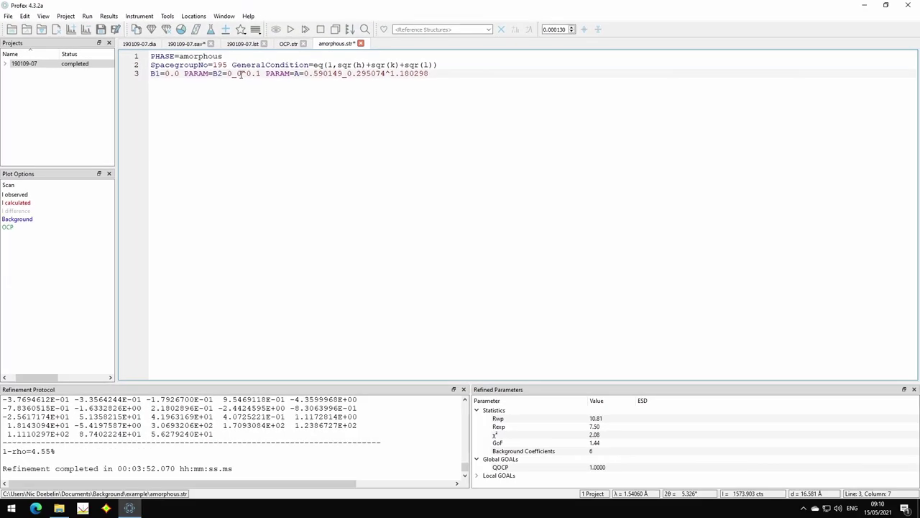
{"action": "left_click", "coordinate": [146, 44]}
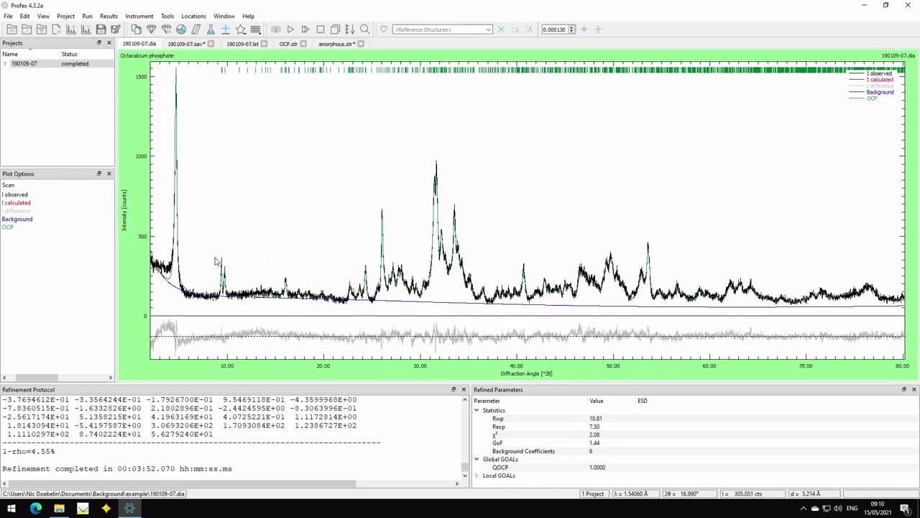
{"action": "left_click", "coordinate": [291, 29]}
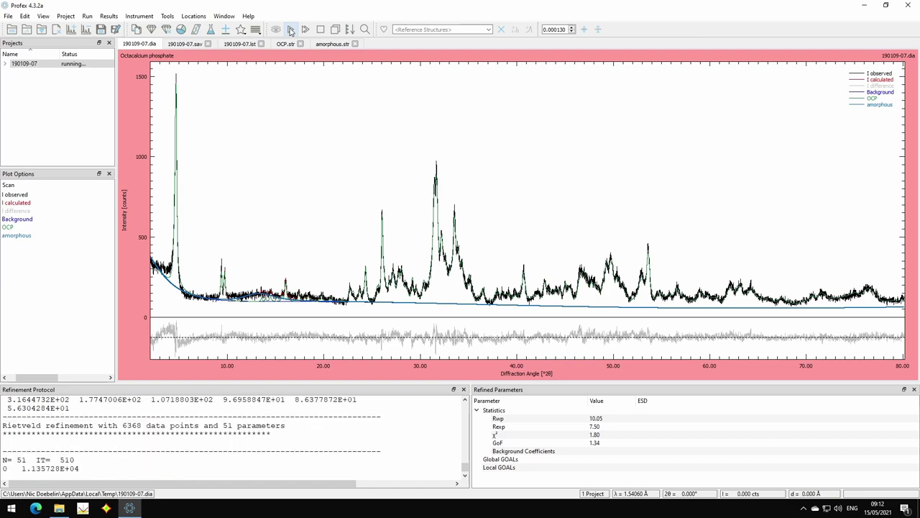
Compare the highlighted amorphous and background curves in the low-angle range up to about 19 °2θ
{"action": "left_click", "coordinate": [21, 236]}
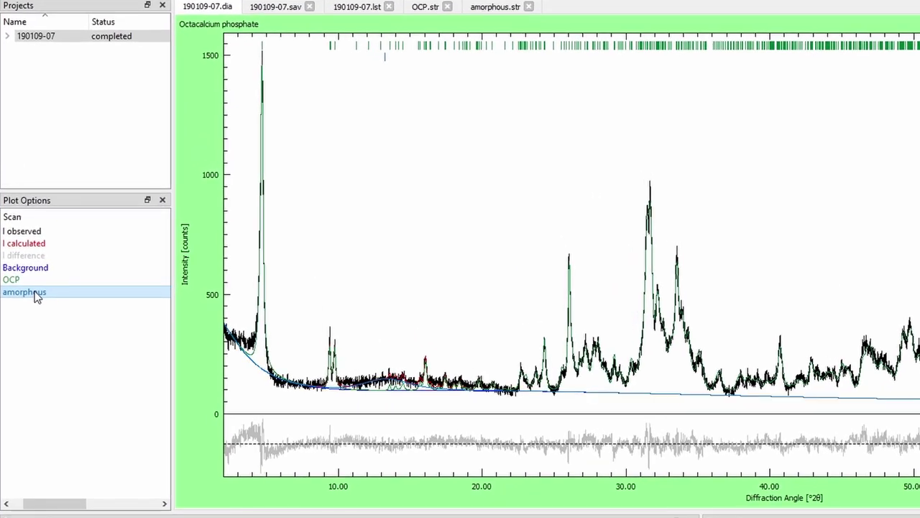
{"action": "left_click_drag", "start_coordinate": [618, 311], "coordinate": [226, 427]}
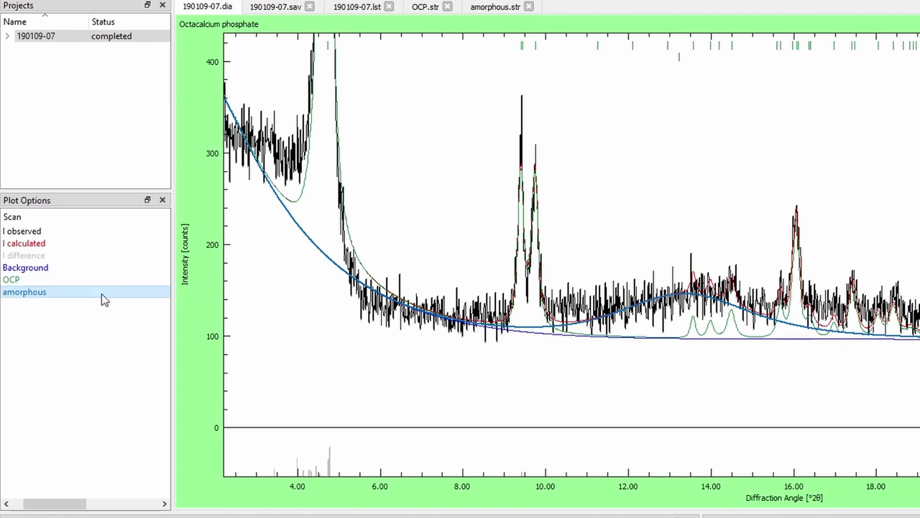
{"action": "left_click", "coordinate": [69, 272]}
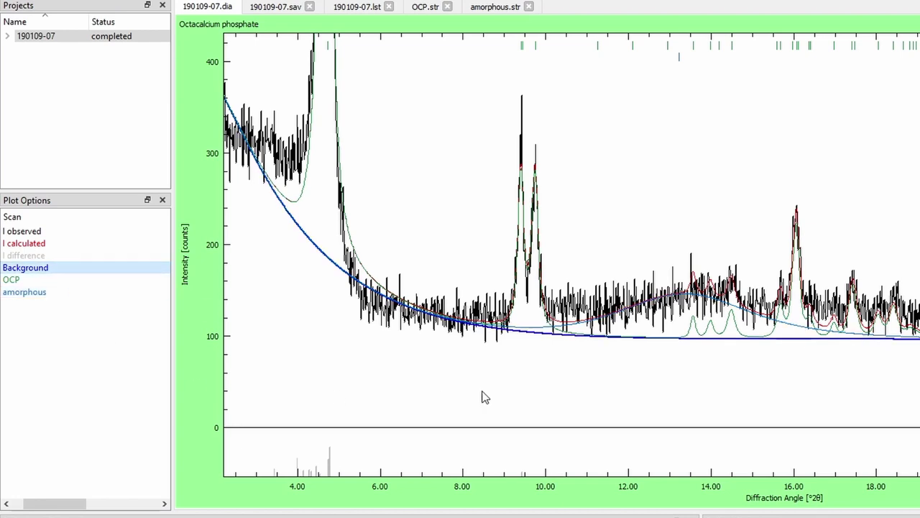
{"action": "left_click", "coordinate": [63, 292]}
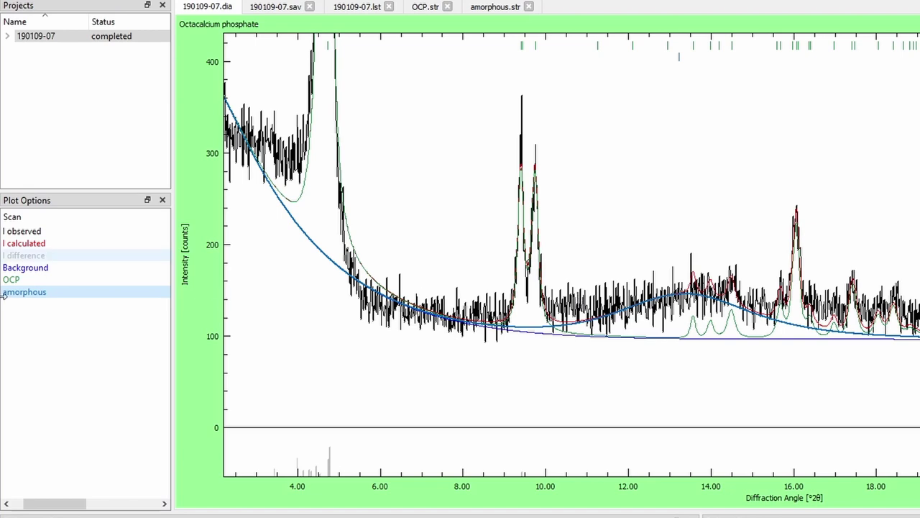
{"action": "left_click", "coordinate": [7, 504]}
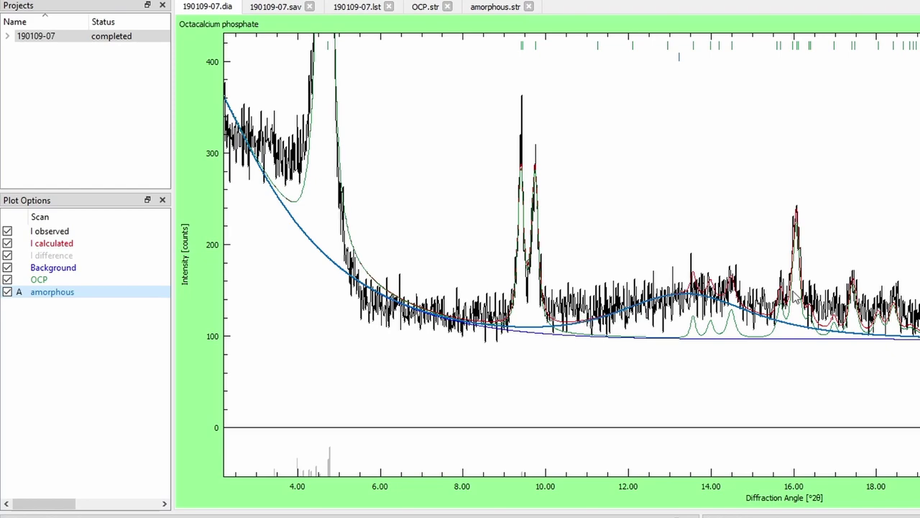
Check the refined B2 value of the amorphous phase in 190109-07.lst
{"action": "left_click", "coordinate": [359, 8]}
{"action": "scroll", "coordinate": [342, 205], "scroll_direction": "down", "scroll_amount": 20}
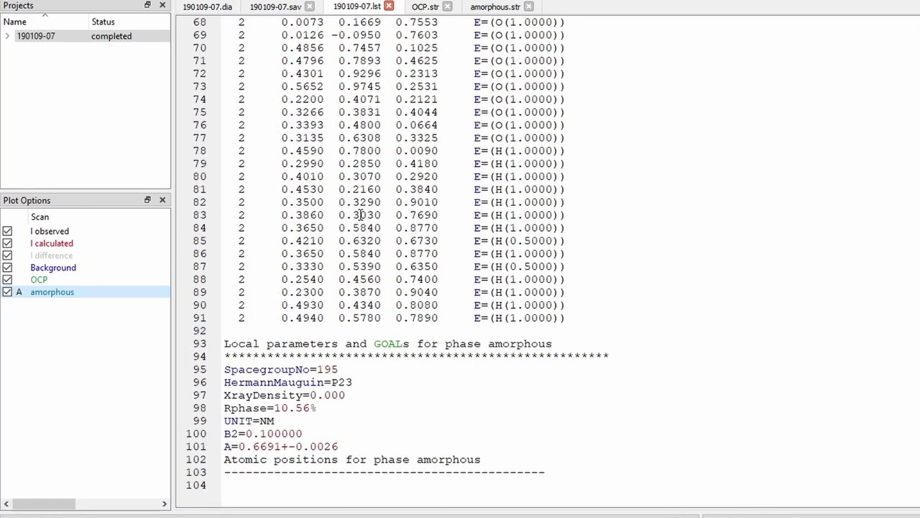
{"action": "left_click_drag", "start_coordinate": [225, 434], "coordinate": [256, 435]}
{"action": "left_click", "coordinate": [263, 434]}
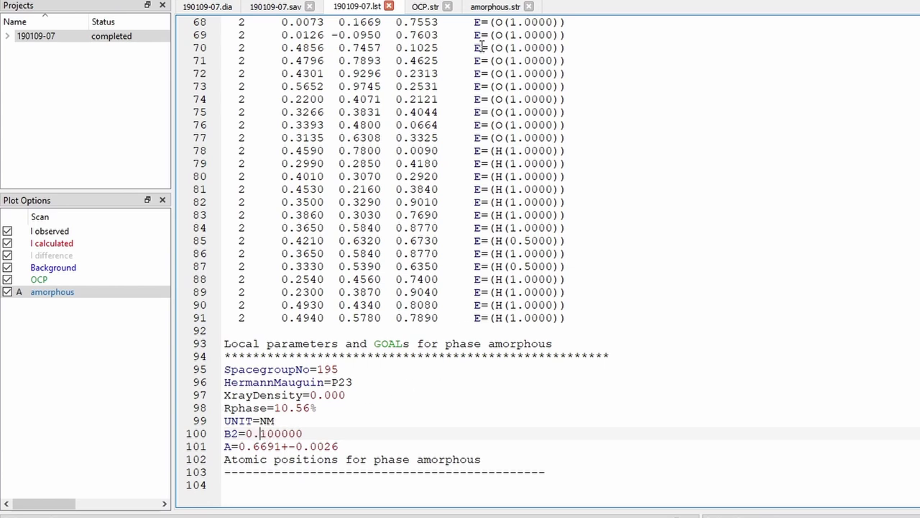
Raise the upper limit of B2 to 1 in amorphous.str and run the refinement again
{"action": "left_click", "coordinate": [489, 9]}
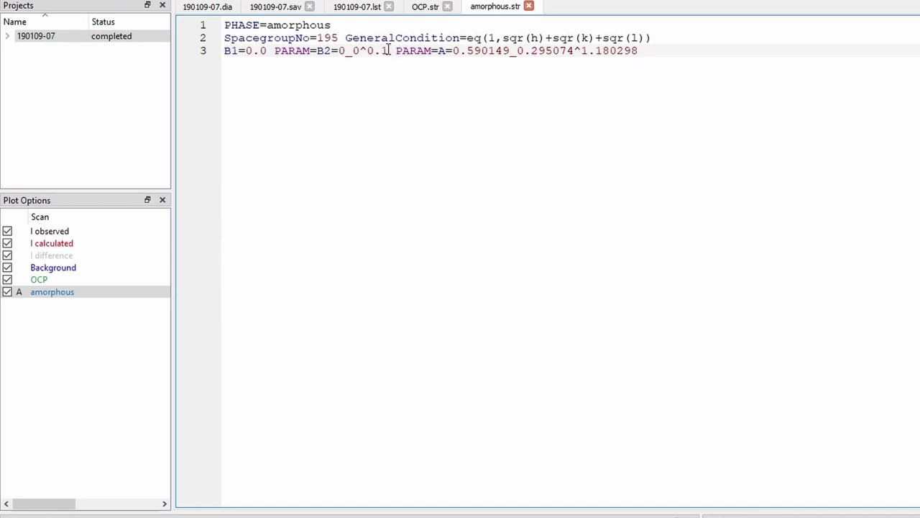
{"action": "left_click", "coordinate": [208, 7]}
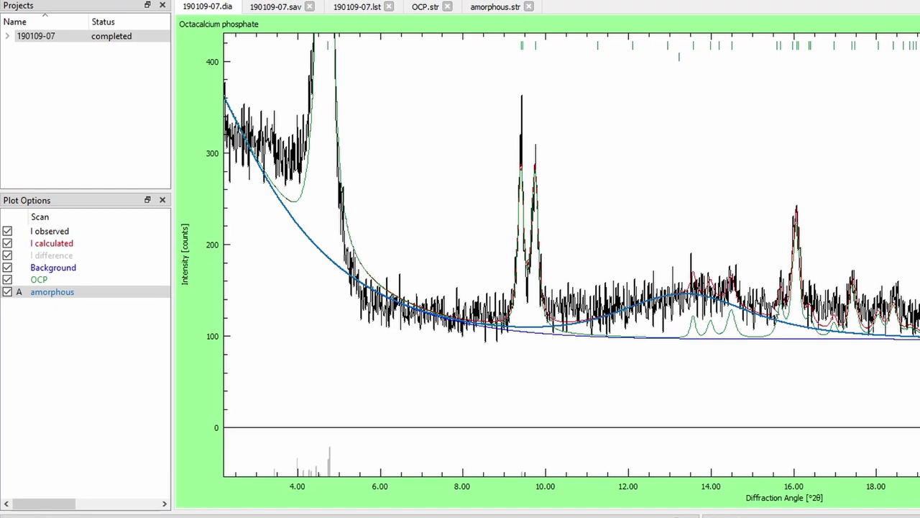
{"action": "key", "text": "F6"}
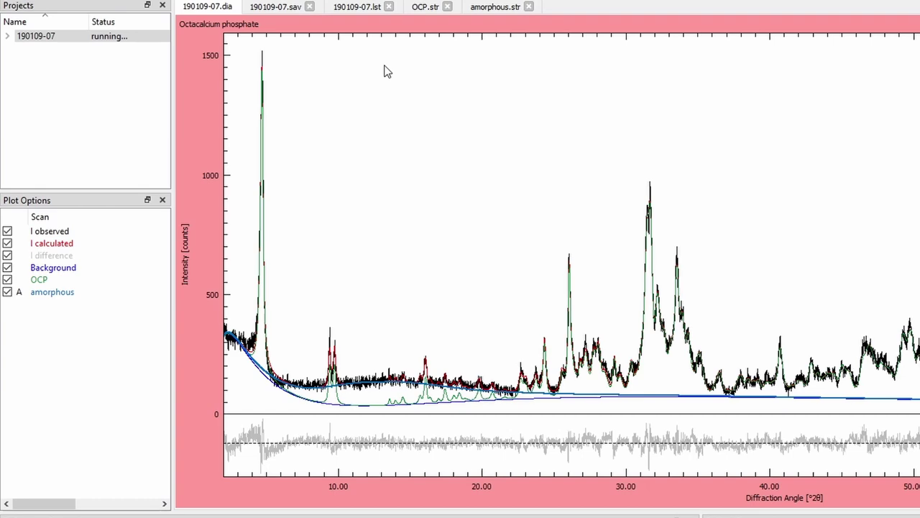
Check the newly refined B2 of the amorphous phase in 190109-07.lst and return to the diffraction plot
{"action": "left_click", "coordinate": [358, 7]}
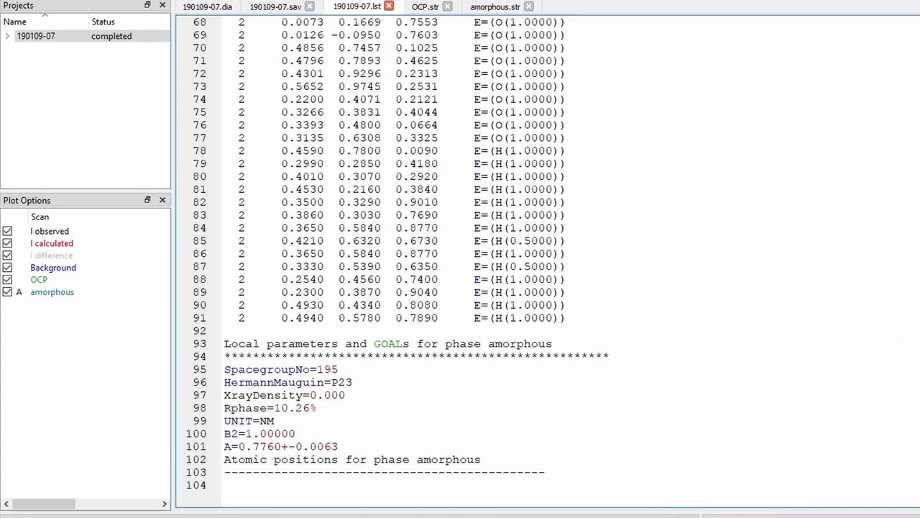
{"action": "left_click", "coordinate": [241, 433]}
{"action": "left_click_drag", "start_coordinate": [295, 433], "coordinate": [226, 434]}
{"action": "left_click", "coordinate": [248, 434]}
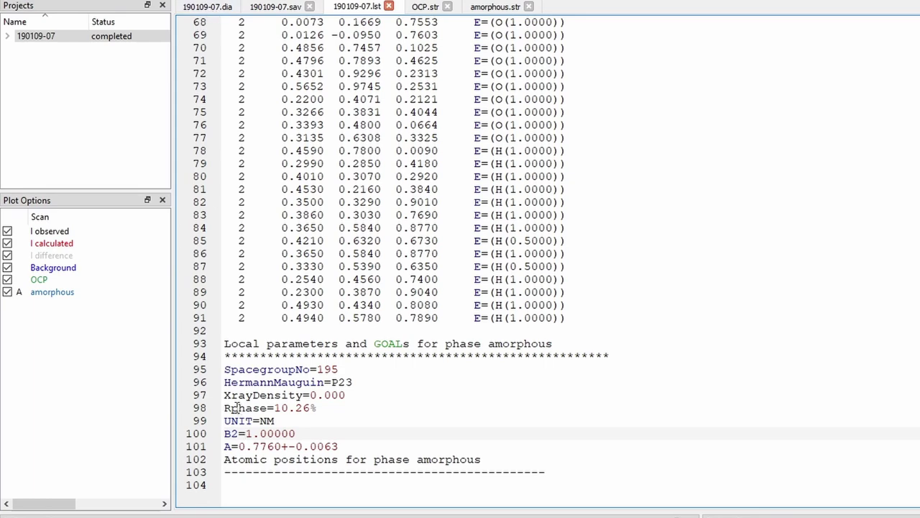
{"action": "left_click", "coordinate": [216, 10]}
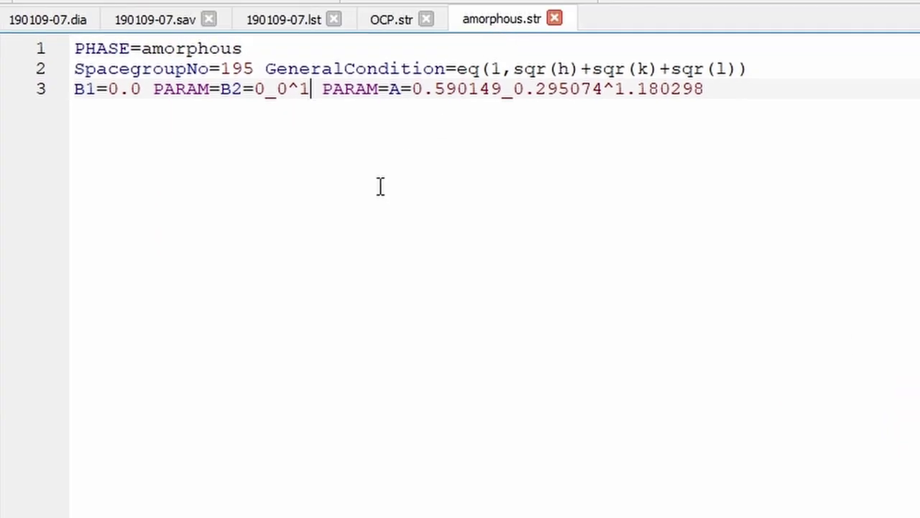
Set B2 in amorphous.str to a starting value of 0.2 with an upper limit of 0.5, and rerun the refinement
{"action": "left_click", "coordinate": [305, 89]}
{"action": "double_click", "coordinate": [305, 88]}
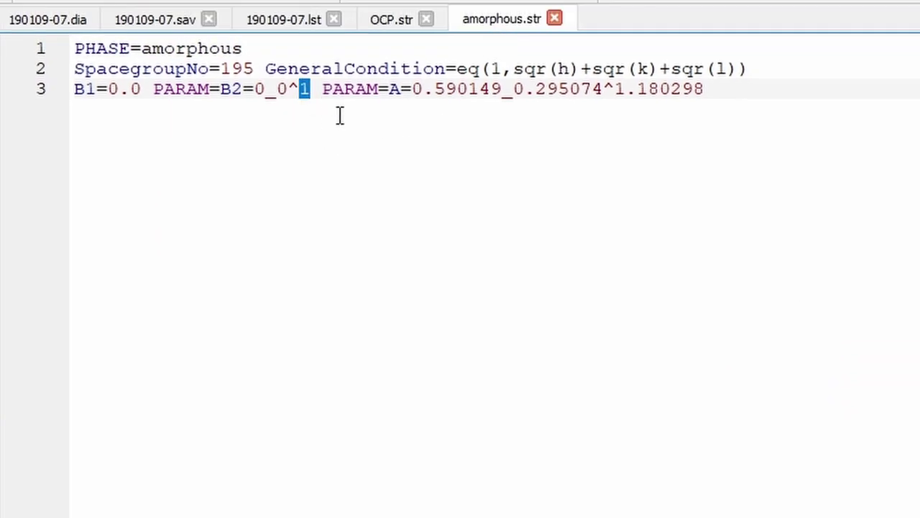
{"action": "type", "text": "0.5"}
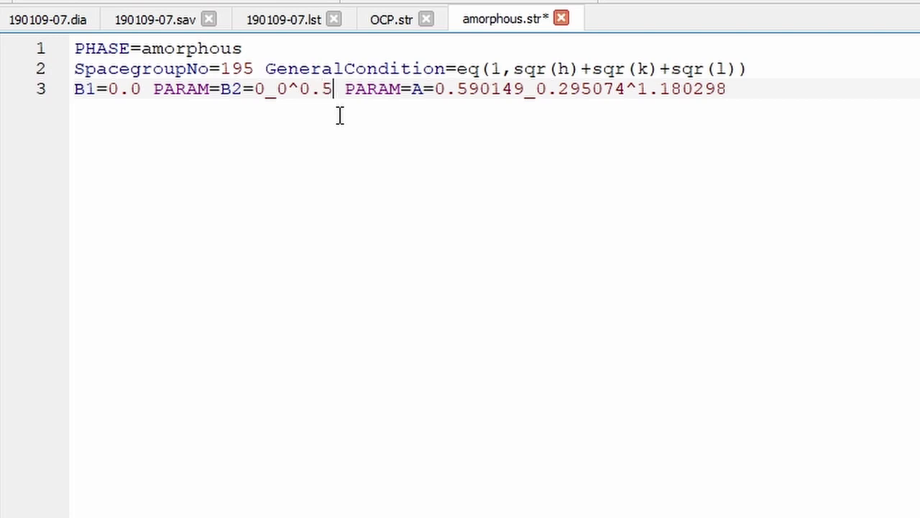
{"action": "left_click", "coordinate": [267, 91]}
{"action": "type", "text": "."}
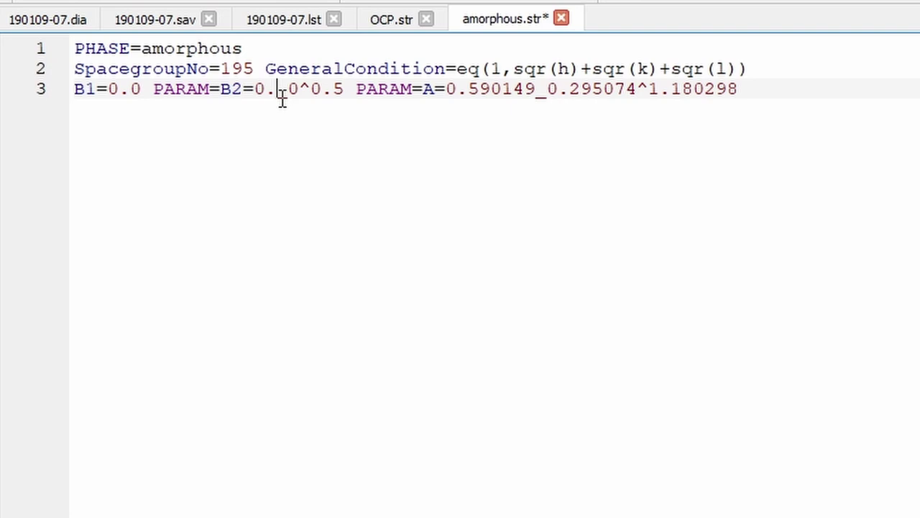
{"action": "type", "text": "2"}
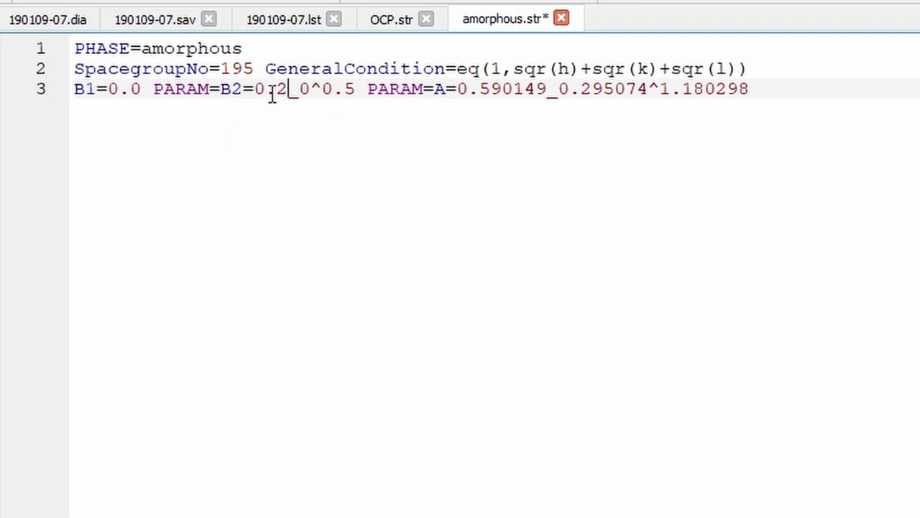
{"action": "left_click", "coordinate": [30, 22]}
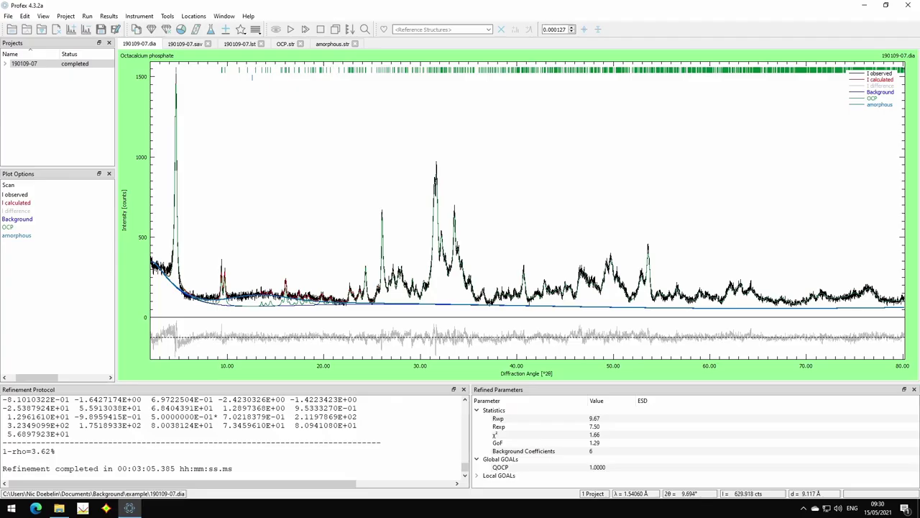
Review the upper limit of B2 in amorphous.str against the refined pattern in the plot
{"action": "left_click", "coordinate": [327, 44]}
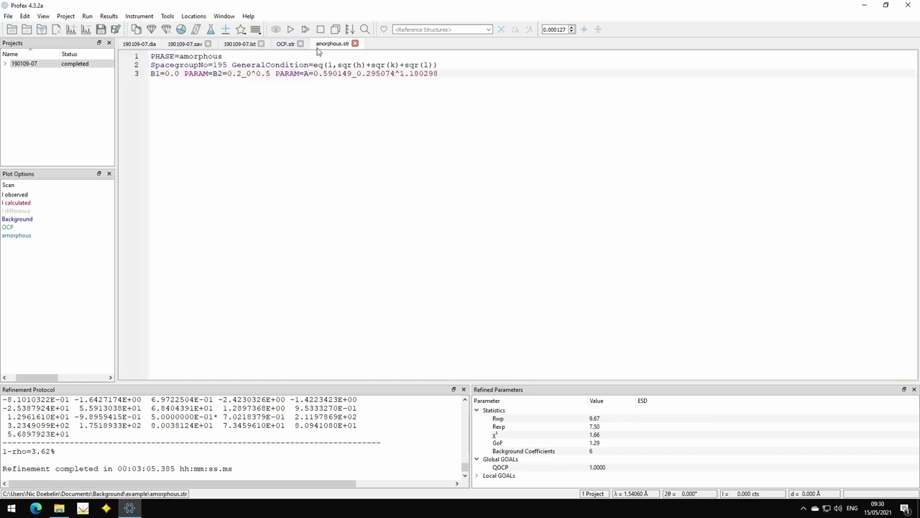
{"action": "double_click", "coordinate": [264, 74]}
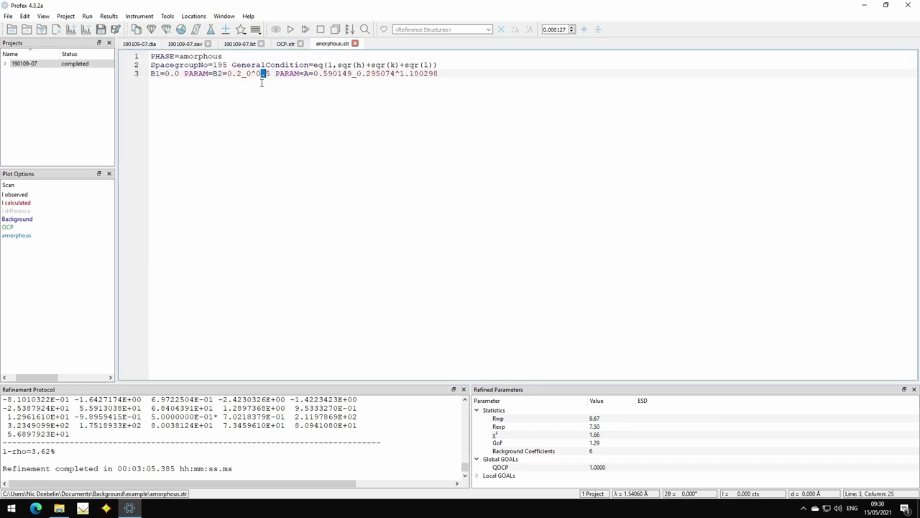
{"action": "left_click", "coordinate": [141, 44]}
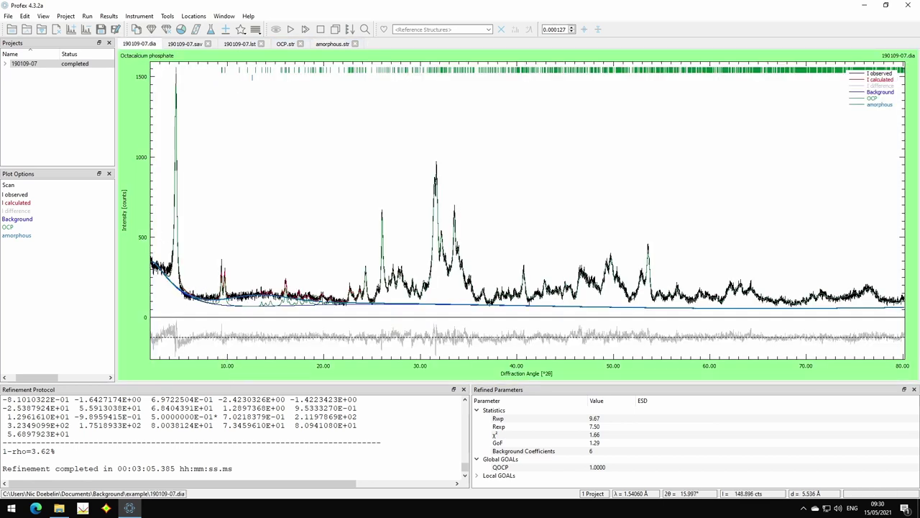